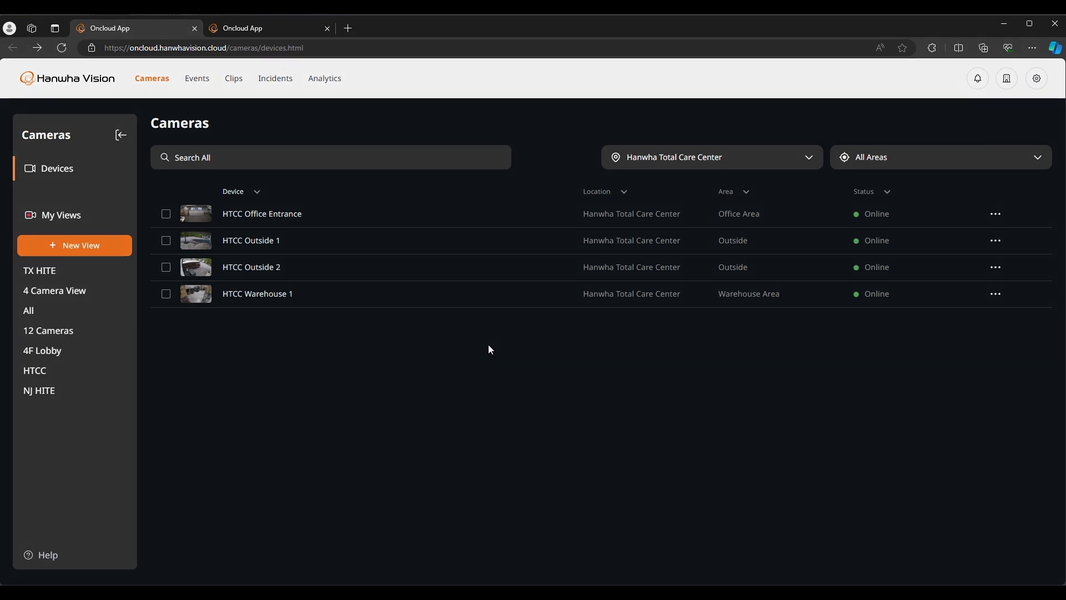
# Open the options of the HTCC Office Entrance camera and the settings from the HTCC Warehouse 1 live view
pyautogui.click(996, 214)
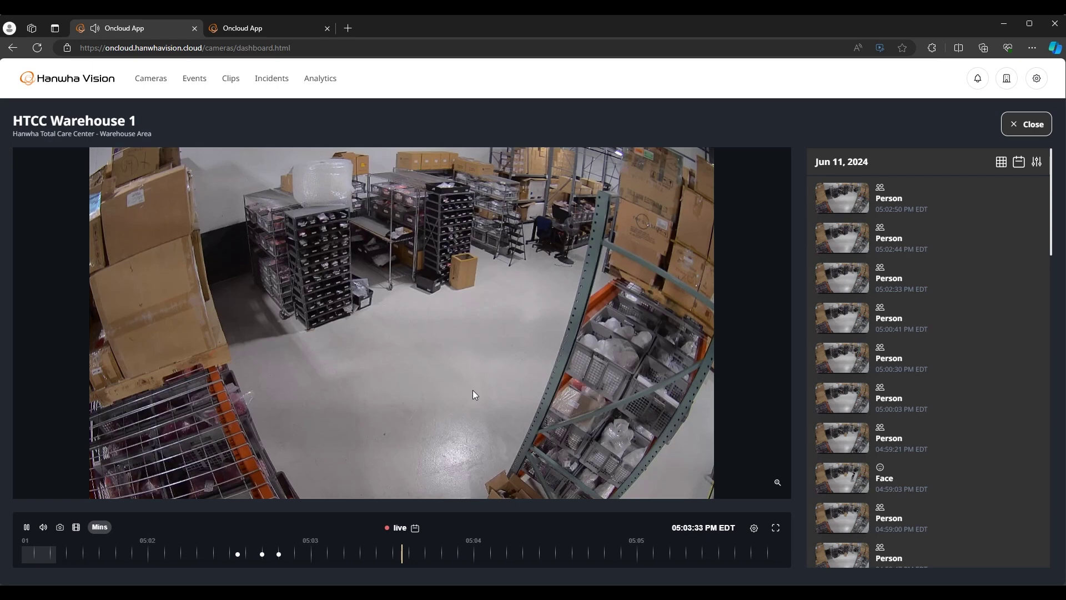
pyautogui.click(754, 529)
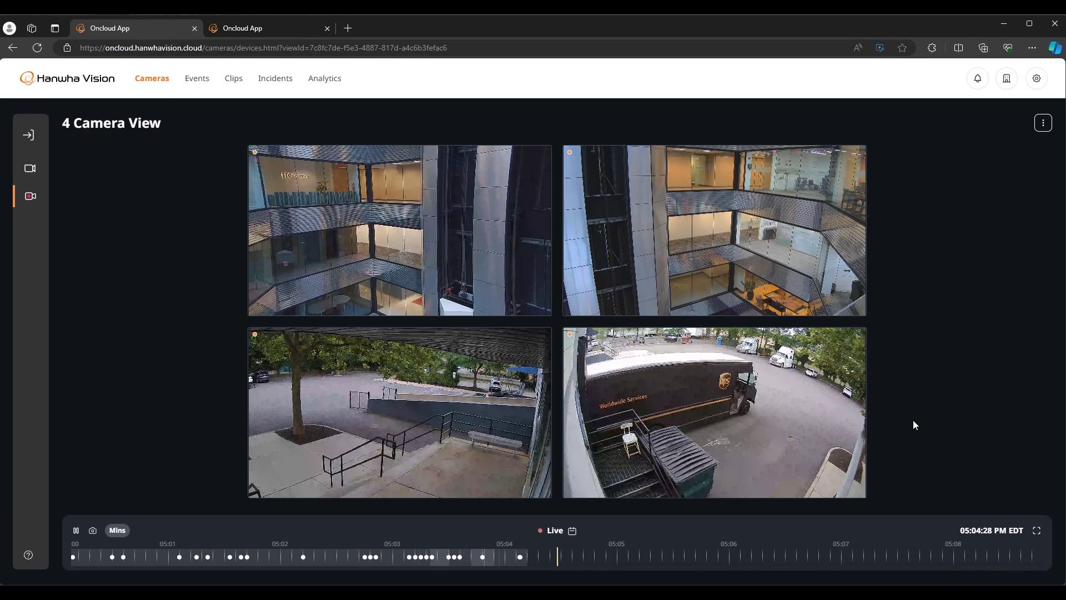
# Open the settings of the HTCC Outside 2 camera from its tile in the 4 Camera View
pyautogui.moveTo(853, 418)
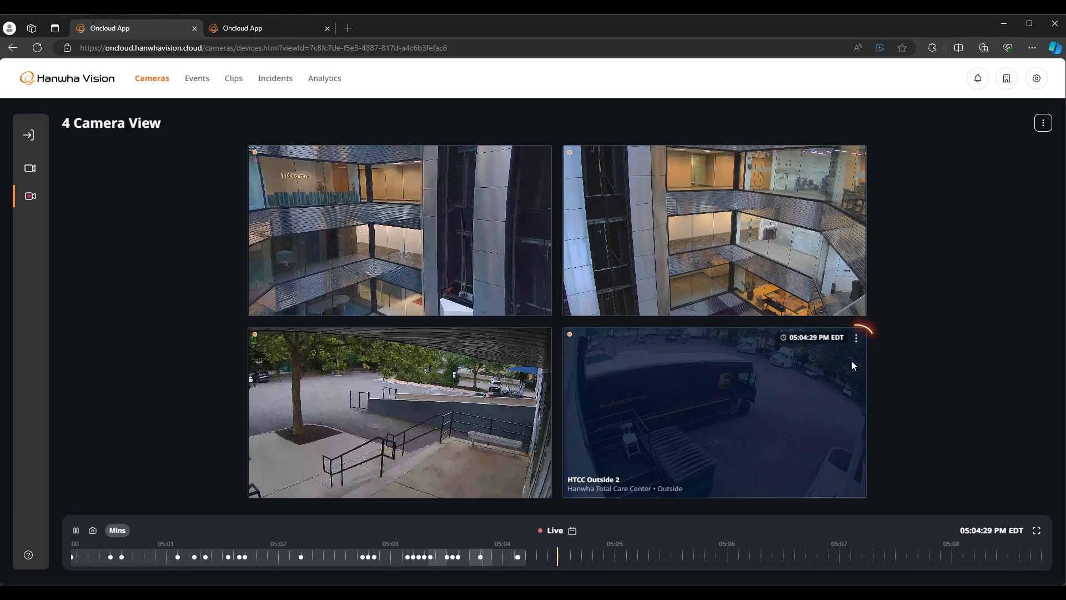
pyautogui.click(857, 341)
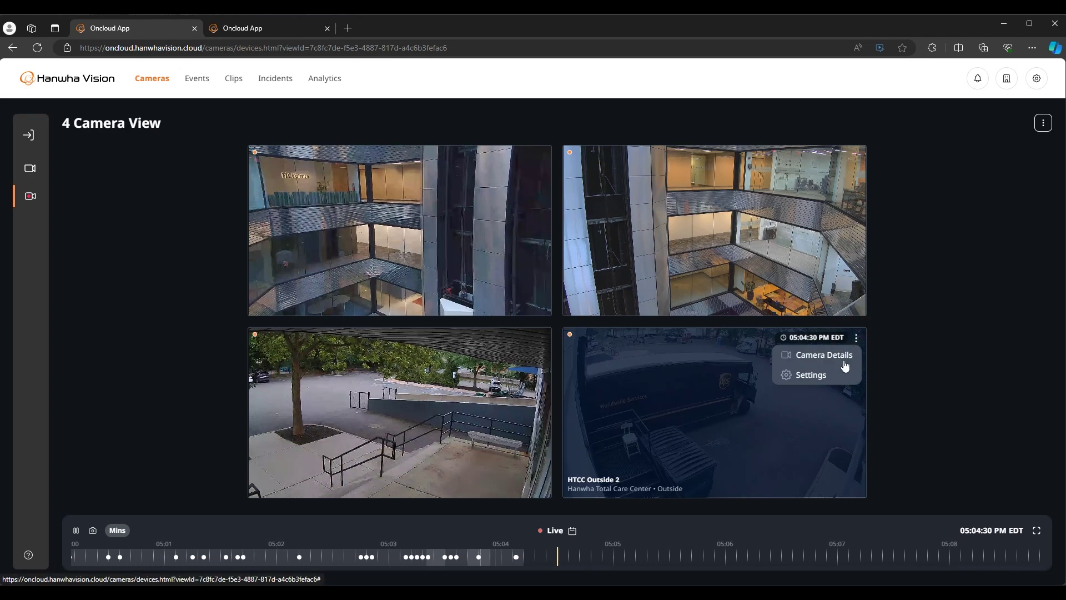
pyautogui.click(817, 381)
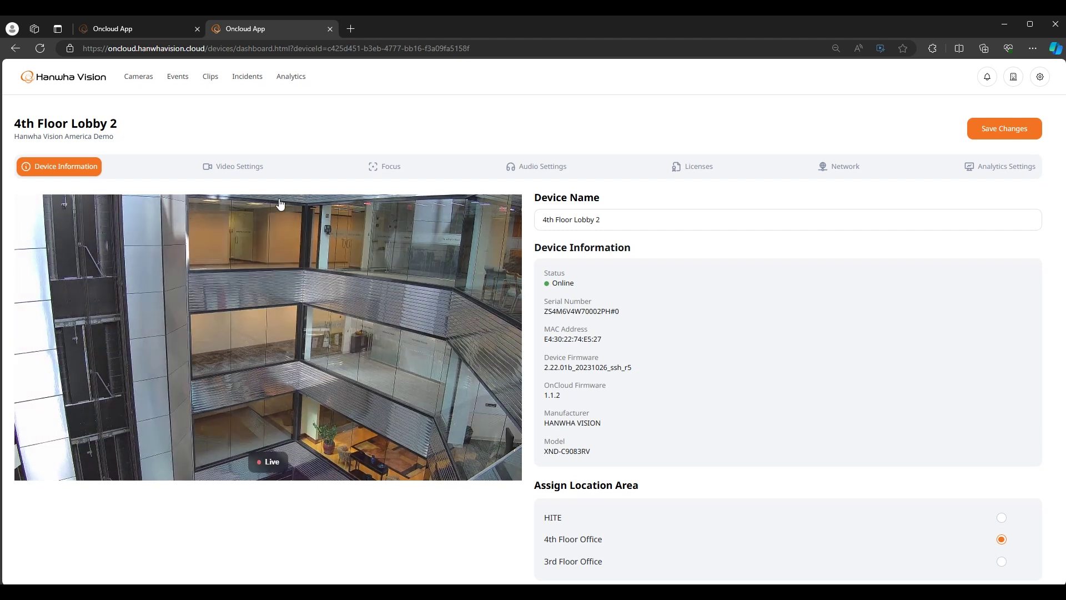
# Show the video settings of 4th Floor Lobby 2 and view the available resolution options without changing the selection
pyautogui.click(250, 175)
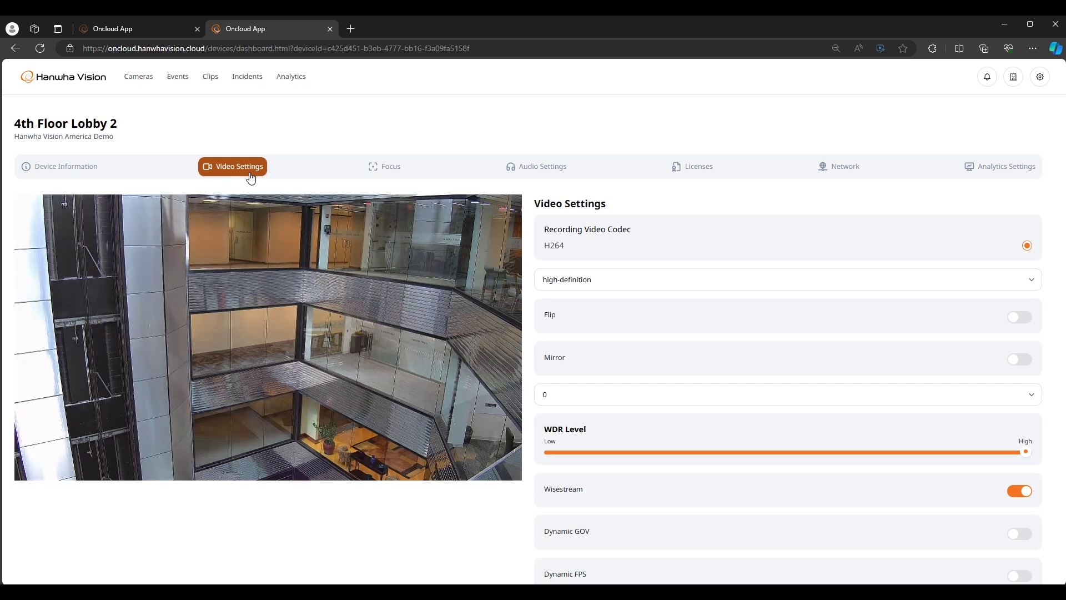
pyautogui.click(564, 281)
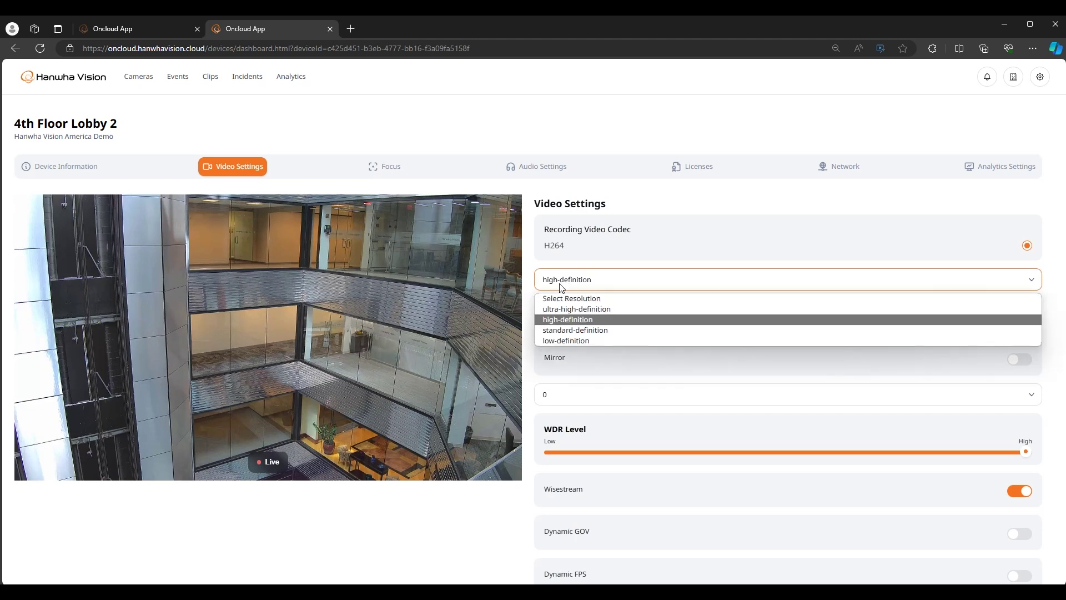
pyautogui.click(562, 287)
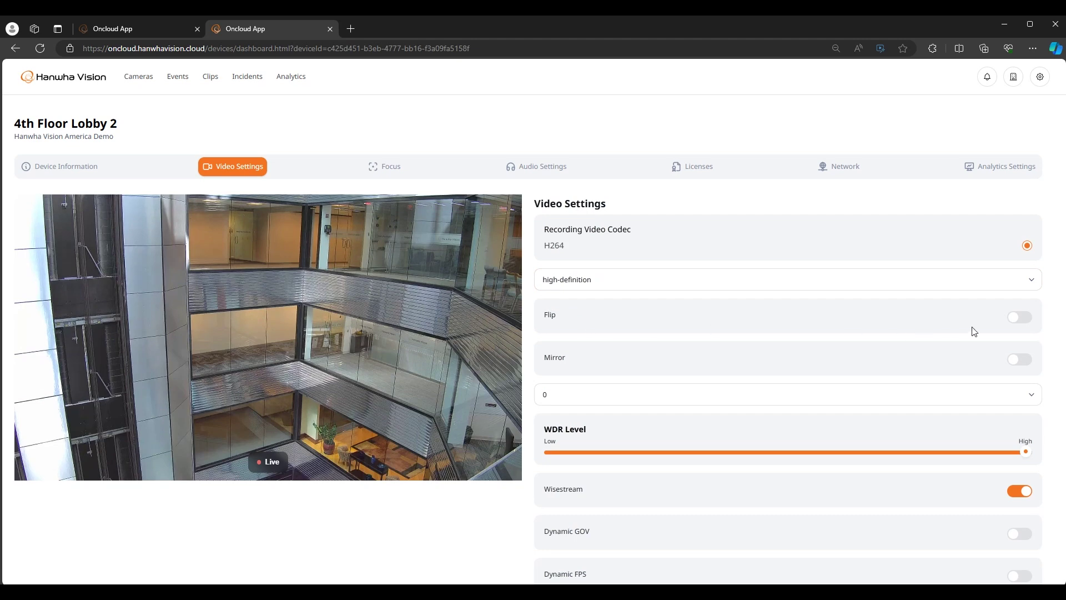
# Flip the 4th Floor Lobby 2 camera image and turn Flip off again
pyautogui.click(1009, 321)
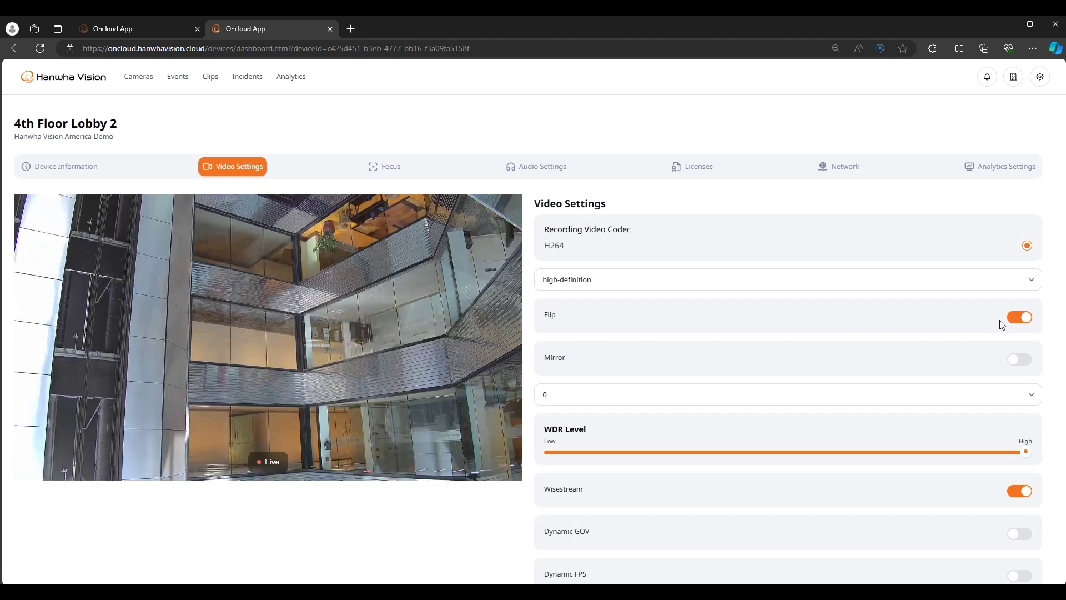
pyautogui.click(1021, 322)
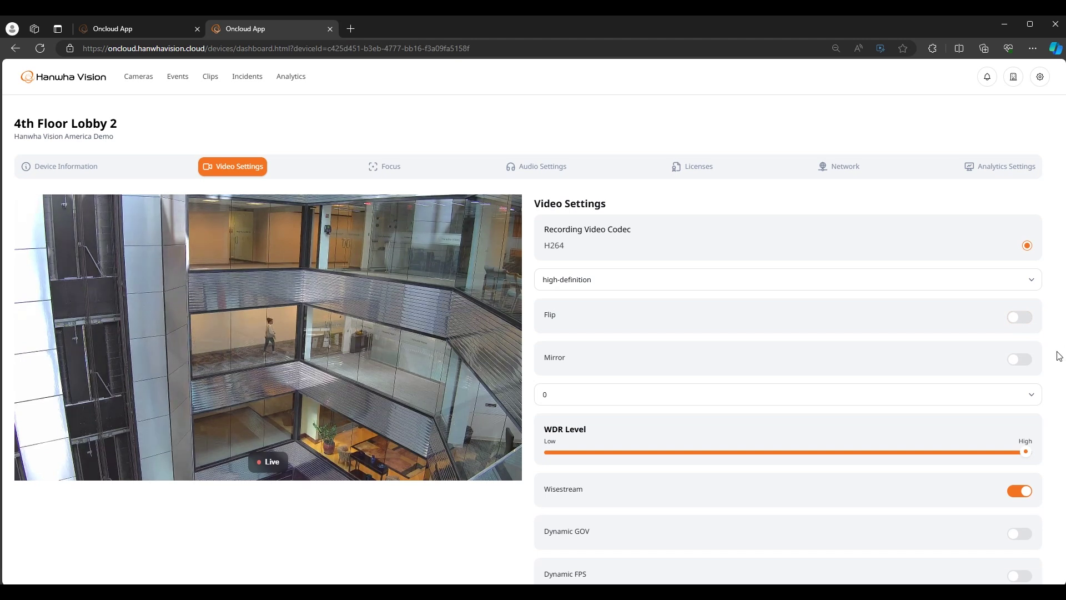
# Review the remaining video settings down to Auto IR Mode and display the camera's focus settings
pyautogui.scroll(-2, 1060, 356)
pyautogui.scroll(-3, 1060, 356)
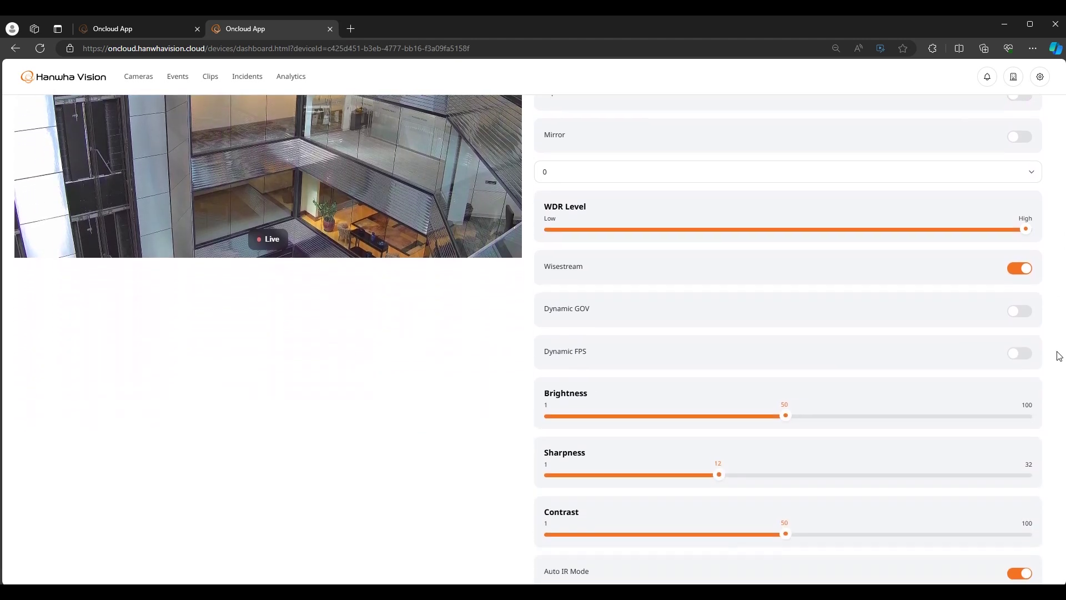
pyautogui.scroll(-1, 1060, 356)
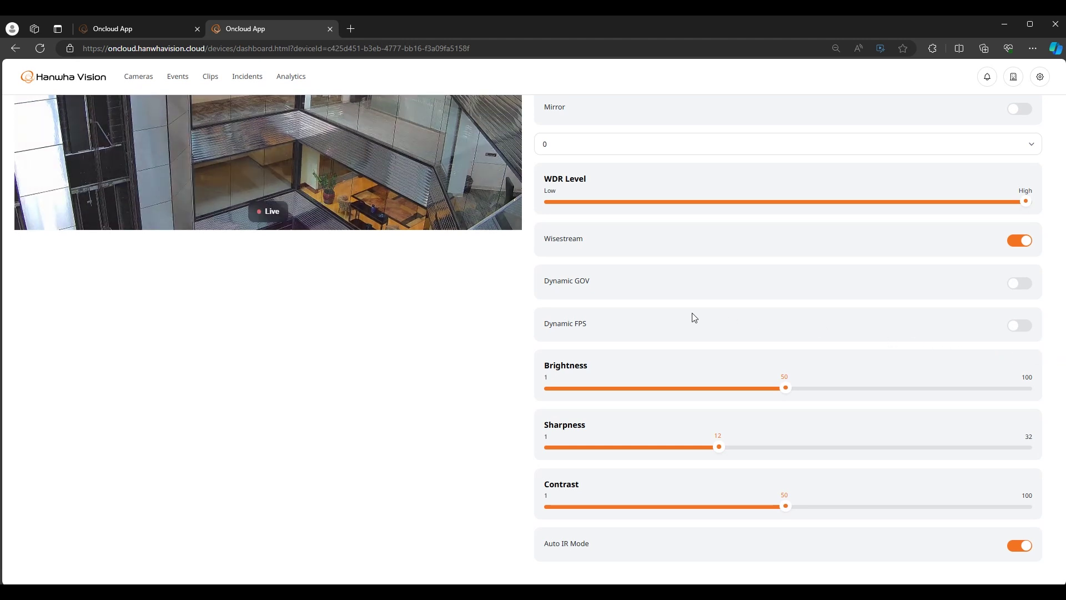
pyautogui.scroll(5, 505, 297)
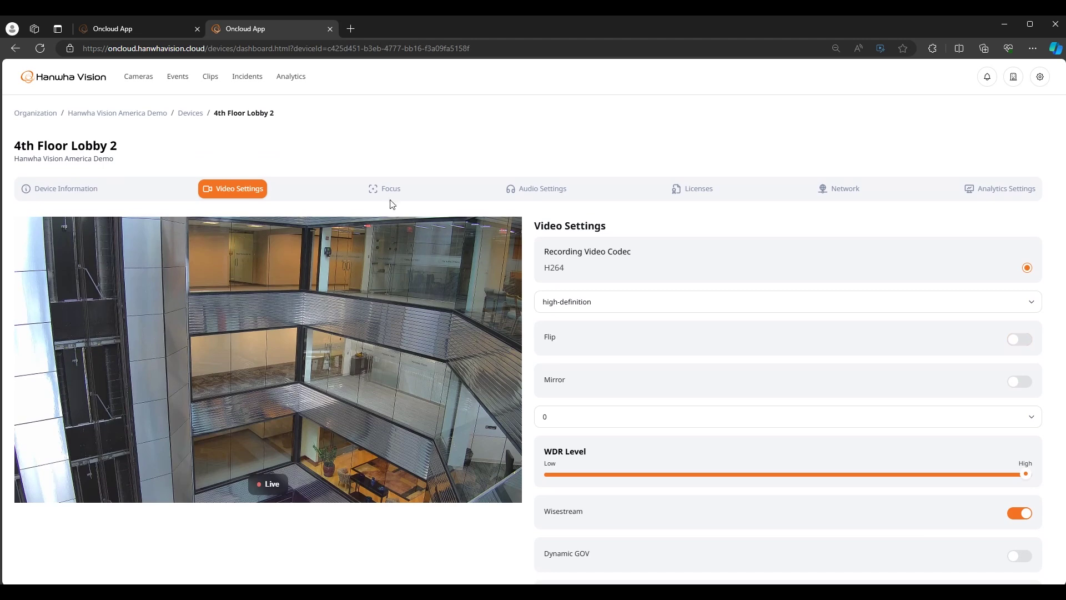
pyautogui.click(391, 191)
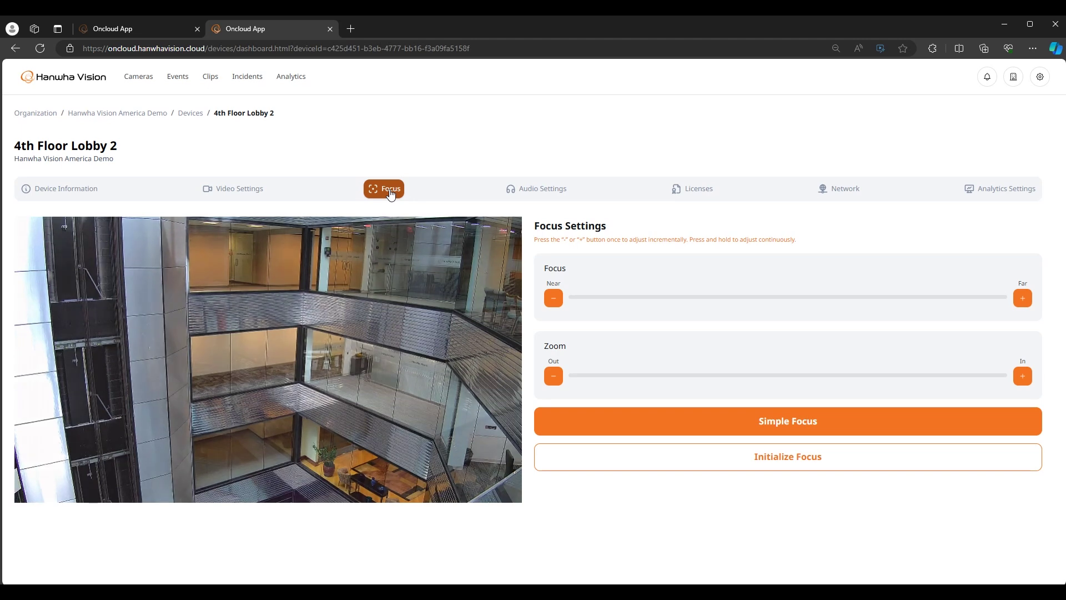
# Show the camera's audio settings and view the Audio In source options without changing the selection
pyautogui.click(567, 190)
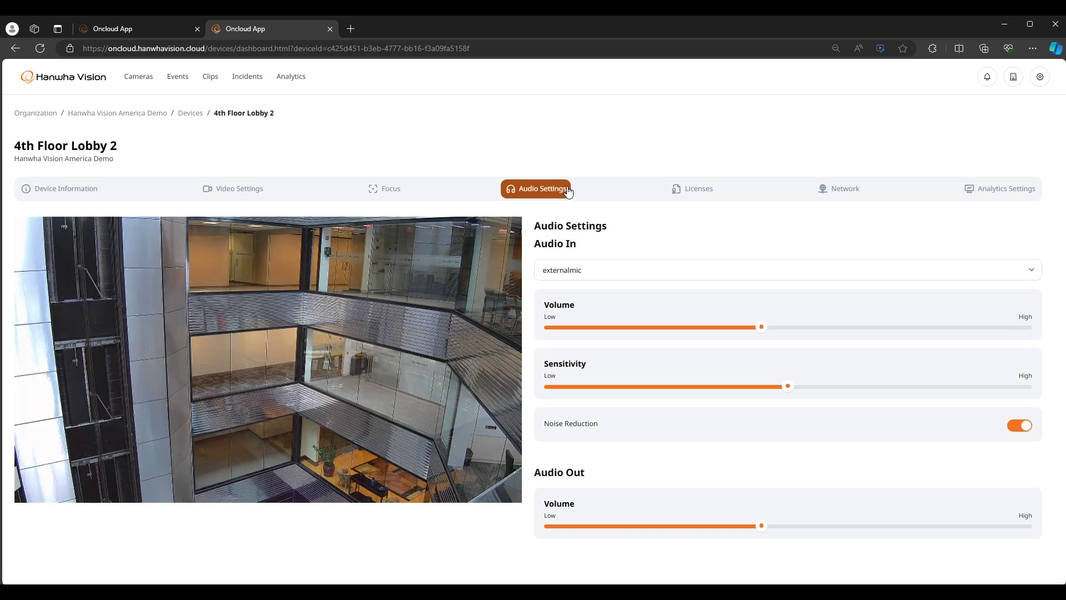
pyautogui.click(613, 270)
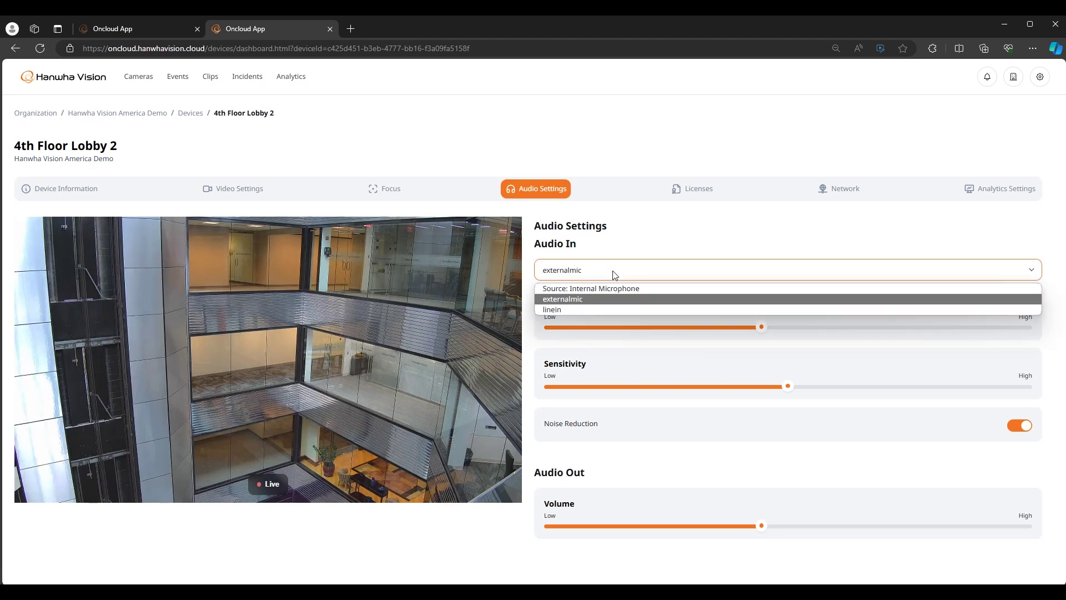
pyautogui.click(614, 275)
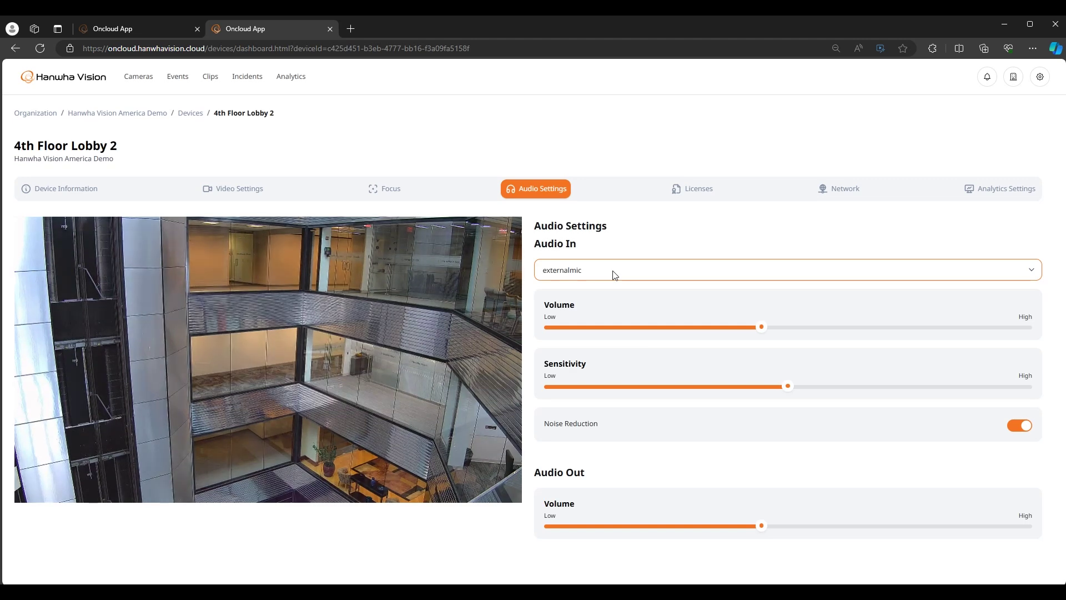
# Show the camera's license details and its network settings
pyautogui.click(701, 194)
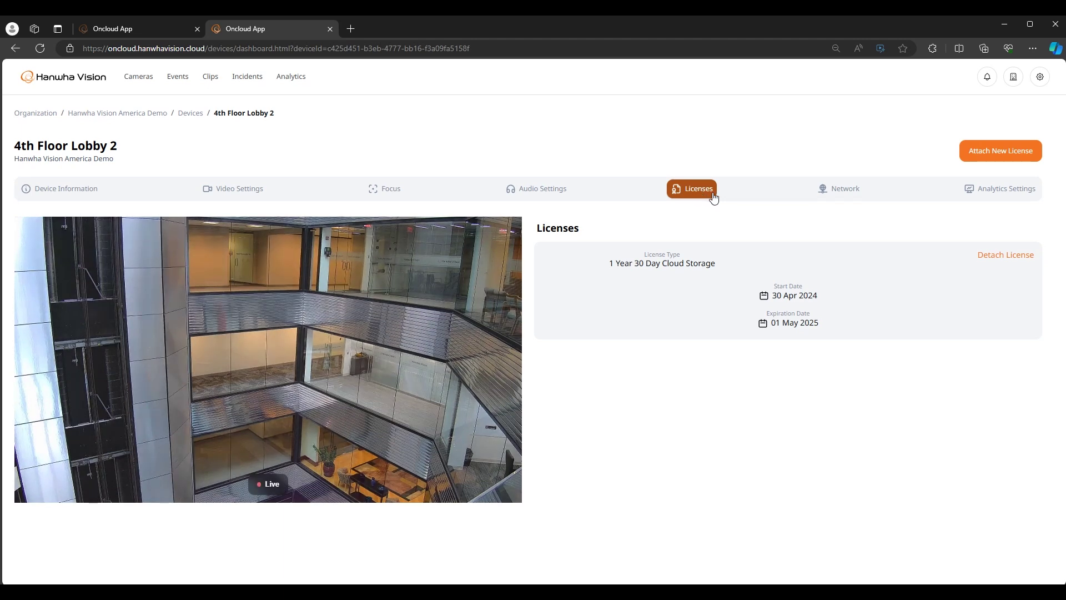
pyautogui.click(847, 190)
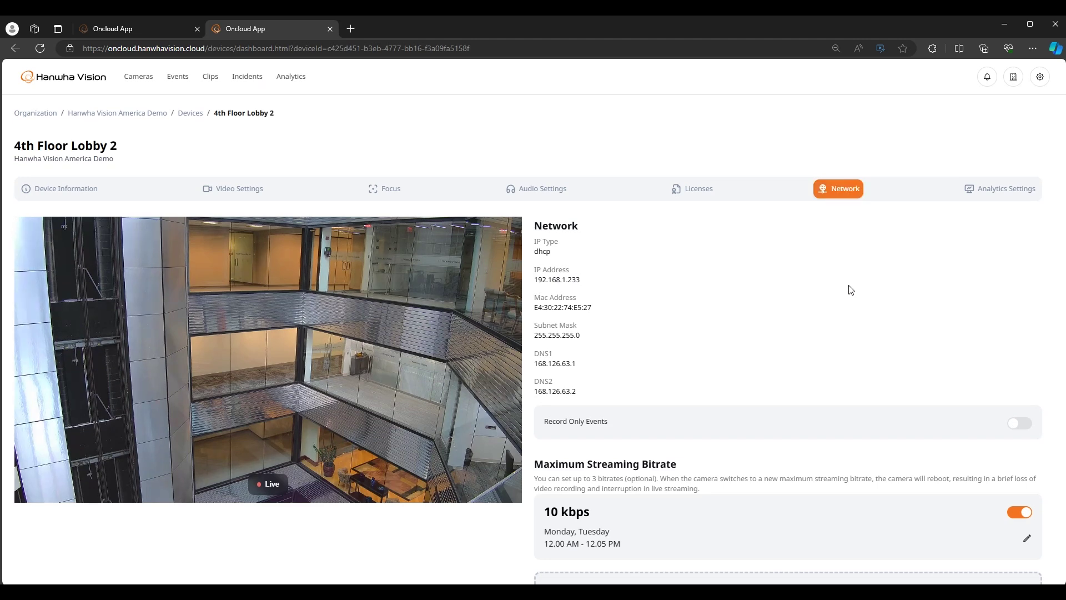
# View the options for setting an additional maximum streaming bitrate and close the form without adding one
pyautogui.scroll(-2, 847, 290)
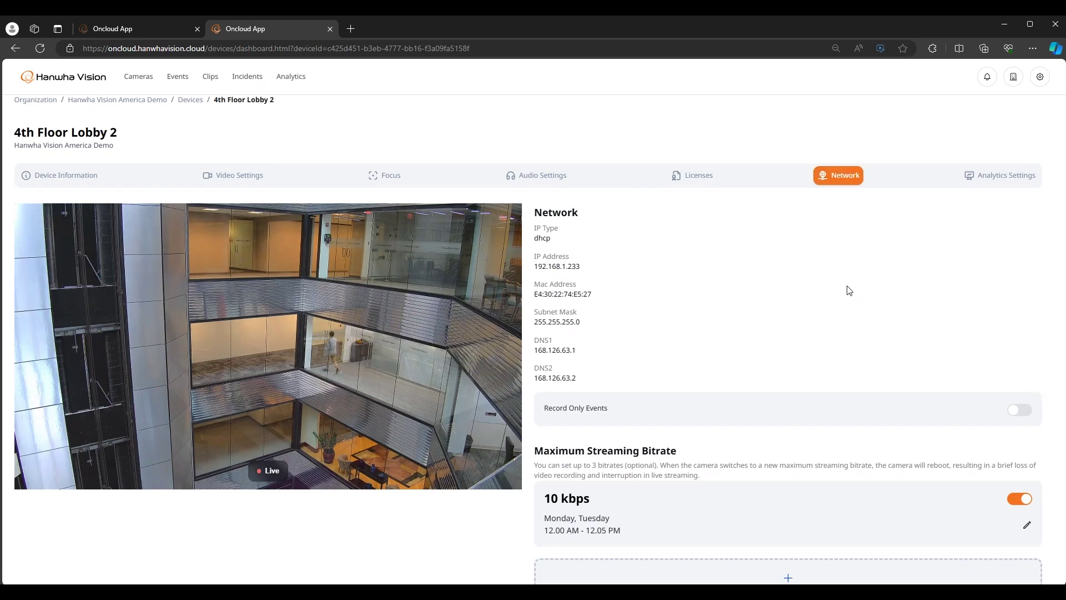
pyautogui.click(790, 525)
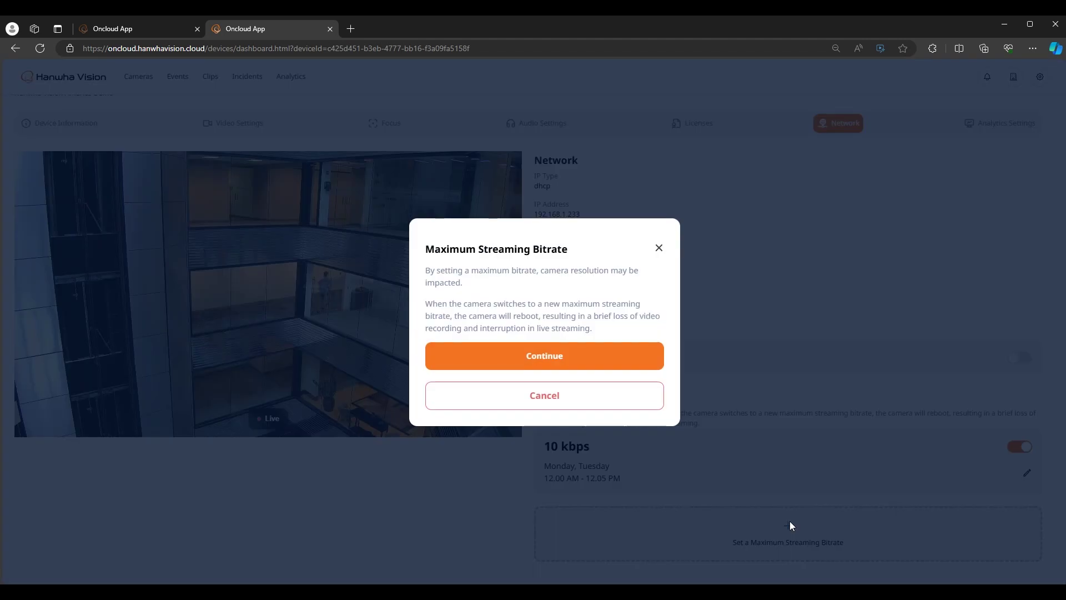
pyautogui.click(583, 356)
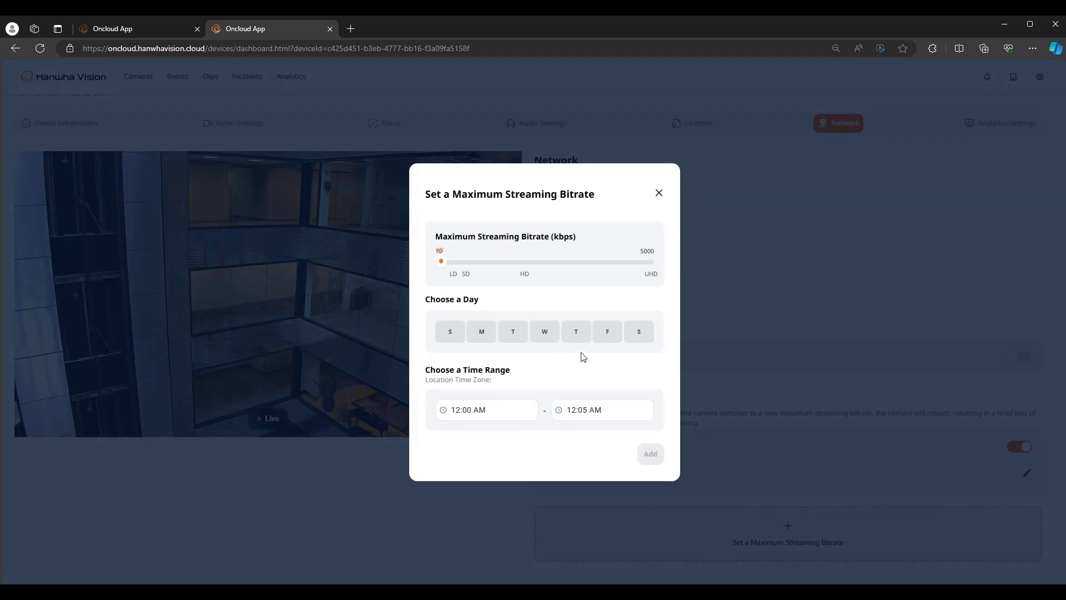
pyautogui.click(659, 193)
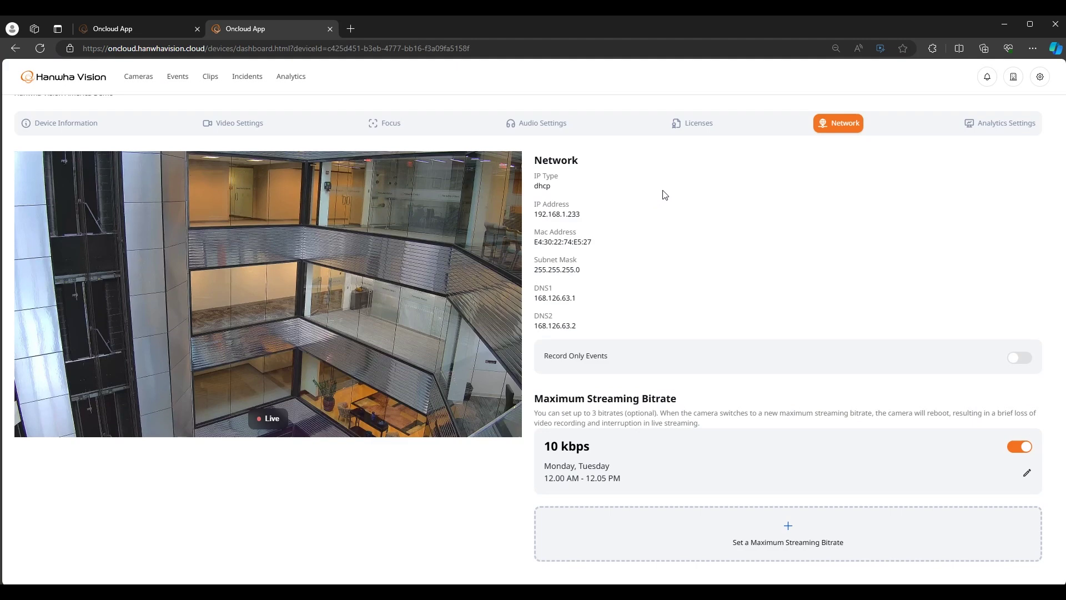
# Show the camera's analytics settings and review the detection types and Advanced Analytics options
pyautogui.click(971, 126)
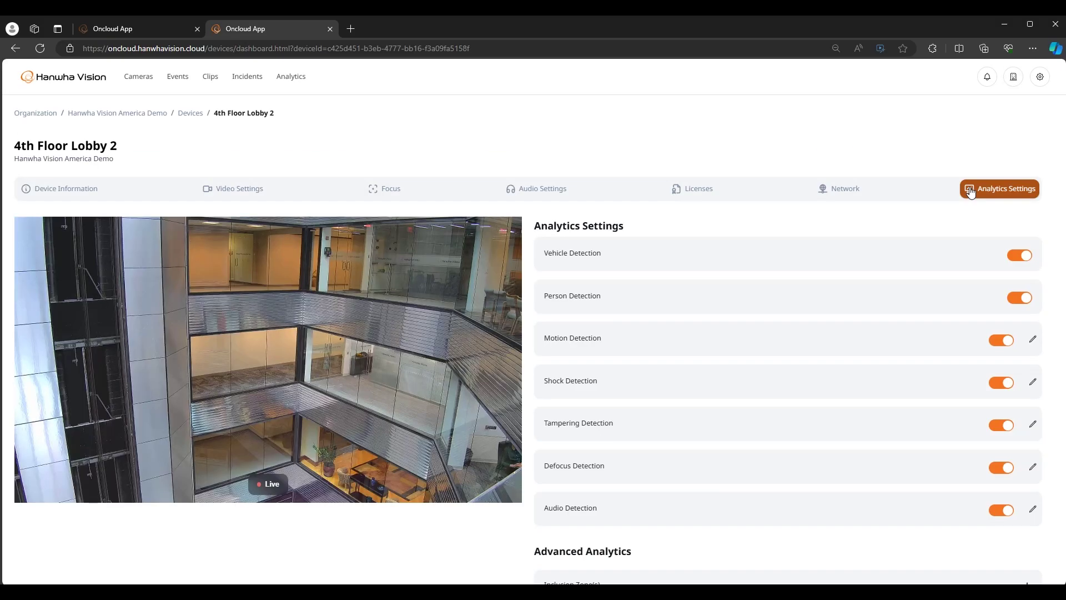
pyautogui.click(1020, 256)
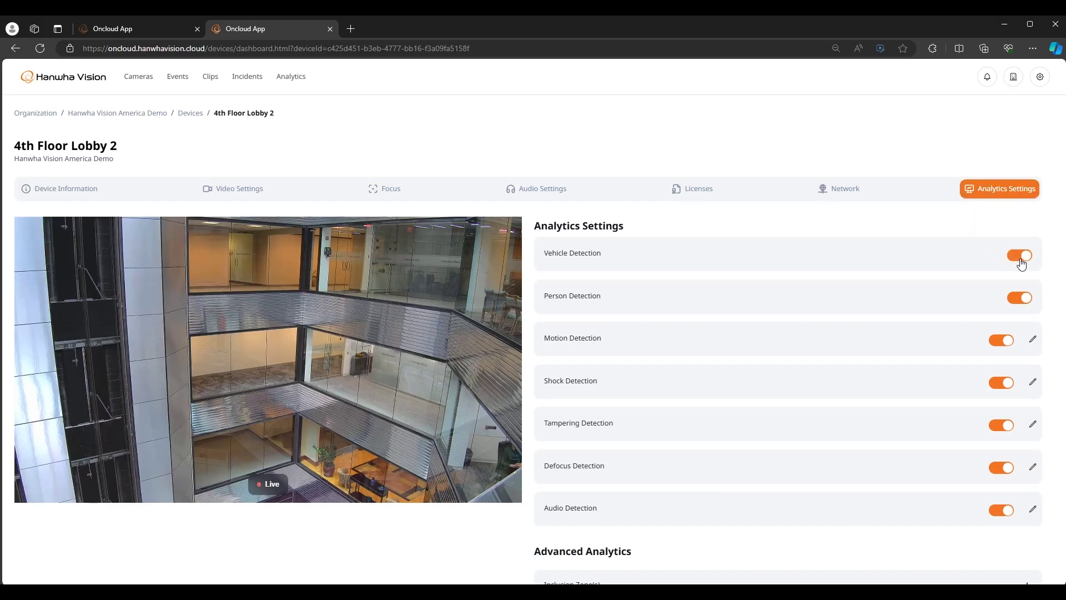
pyautogui.scroll(-3, 1022, 261)
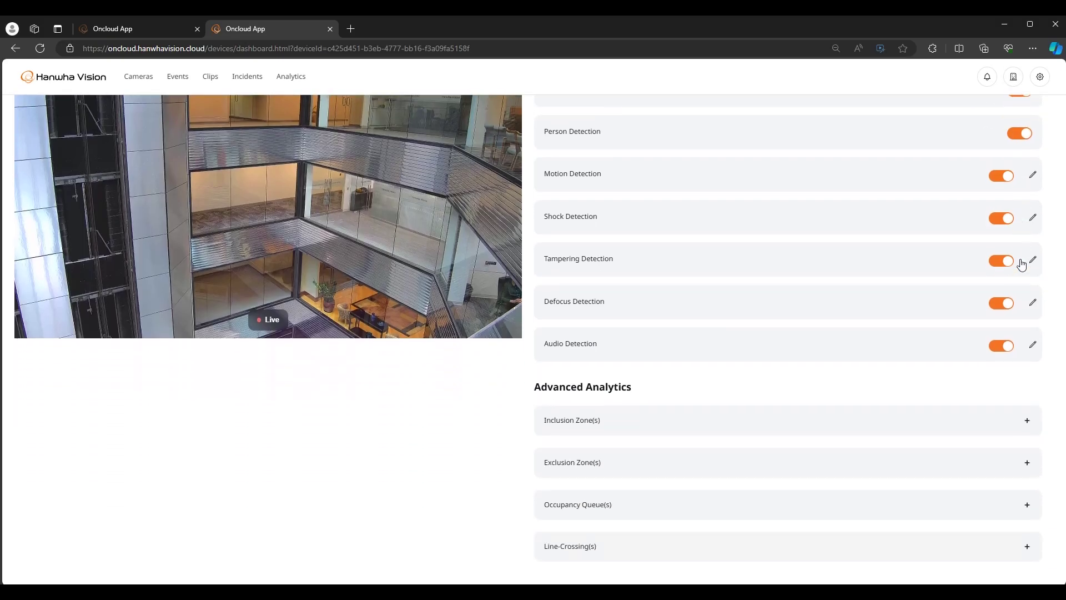
# Start a new line crossing and position its line across the middle-floor walkway in the camera image
pyautogui.click(1027, 545)
pyautogui.click(444, 299)
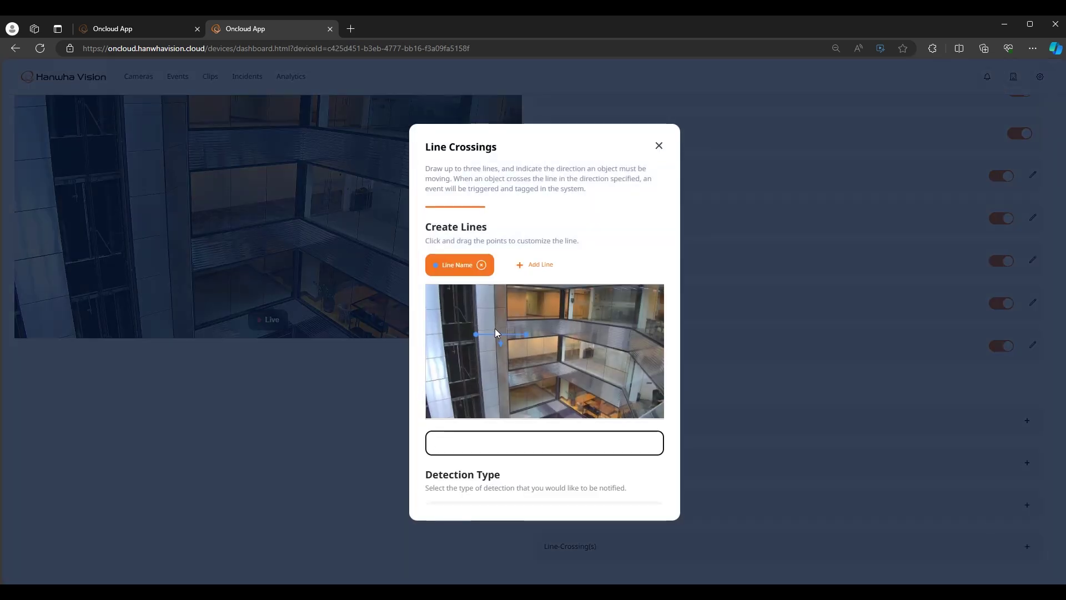
pyautogui.moveTo(553, 358); pyautogui.dragTo(551, 361)
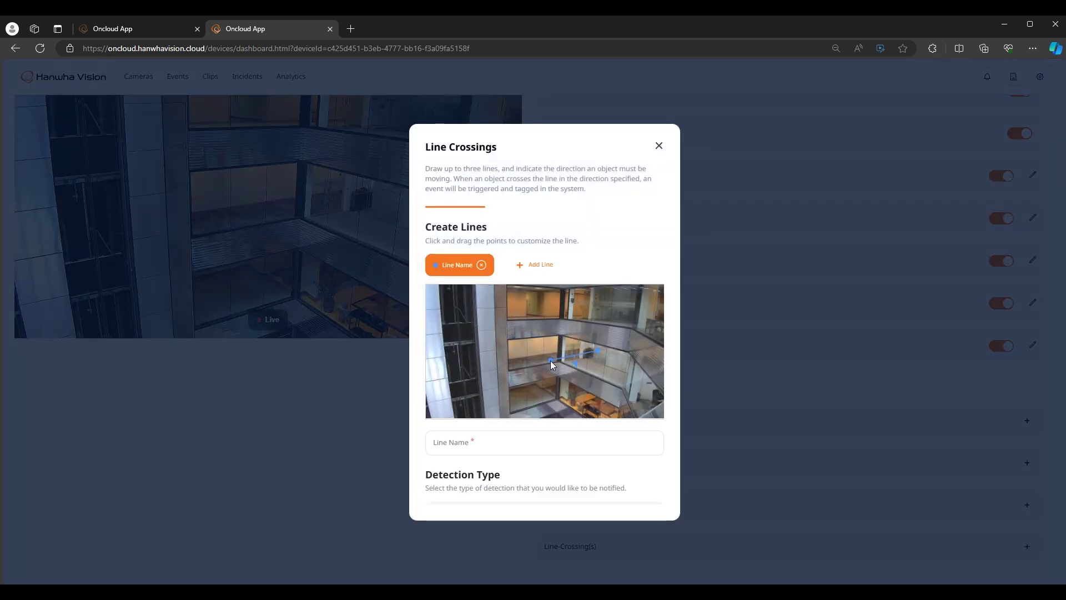
# Name the crossing line Entrance, choose Person as its detection type, and save the line crossing
pyautogui.click(520, 438)
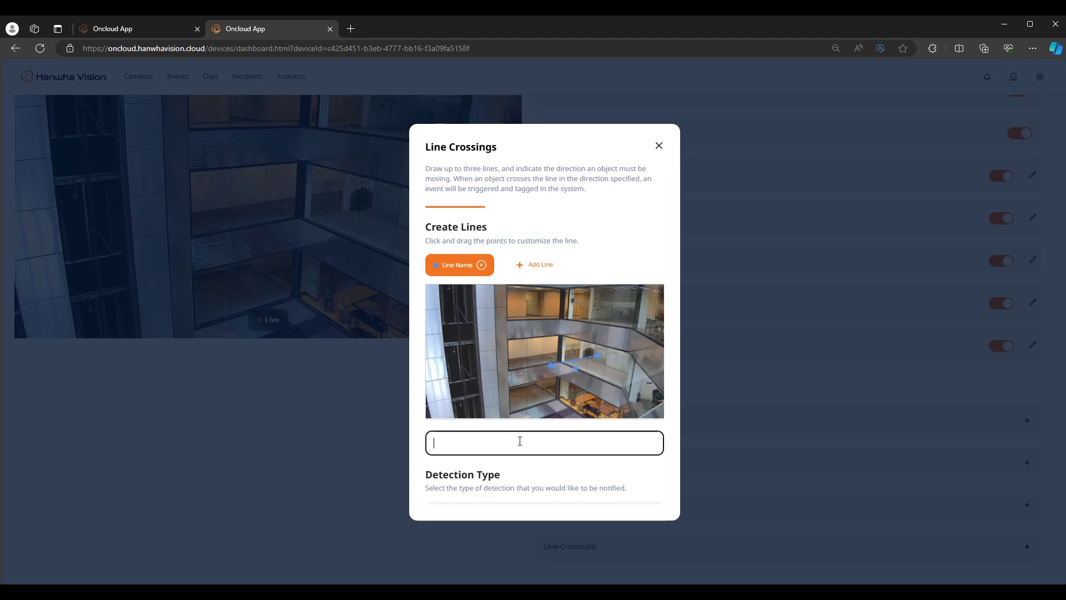
pyautogui.write('Entrance')
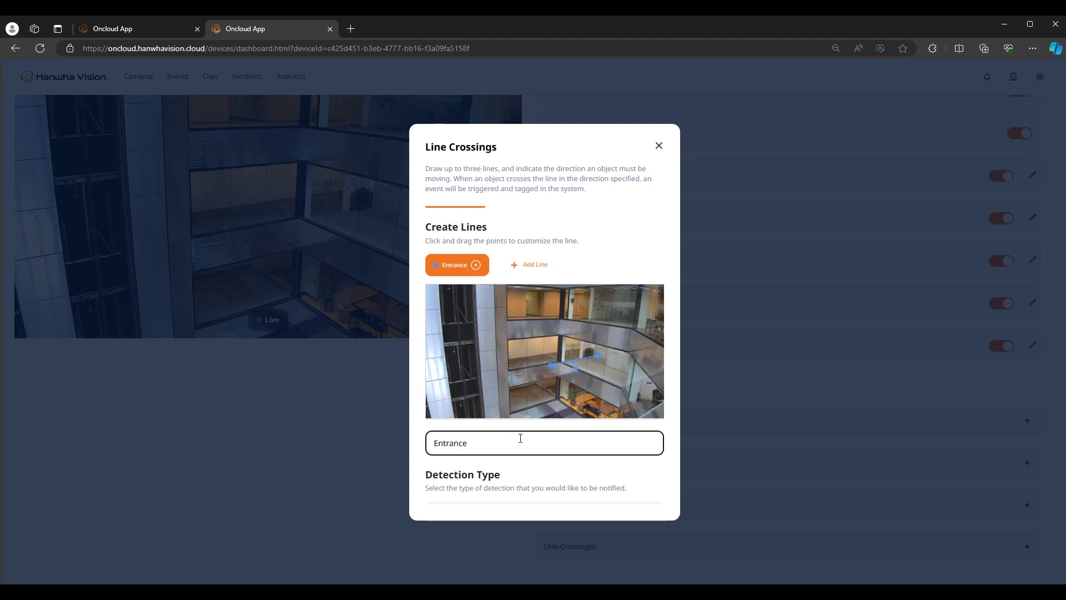
pyautogui.scroll(-2, 540, 456)
pyautogui.click(648, 415)
pyautogui.click(575, 493)
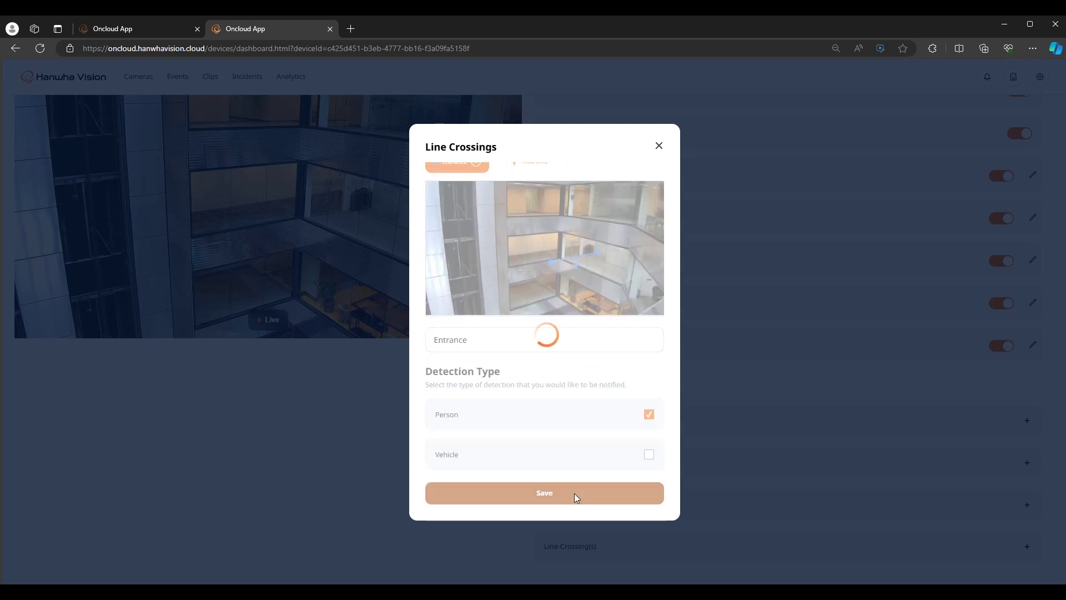